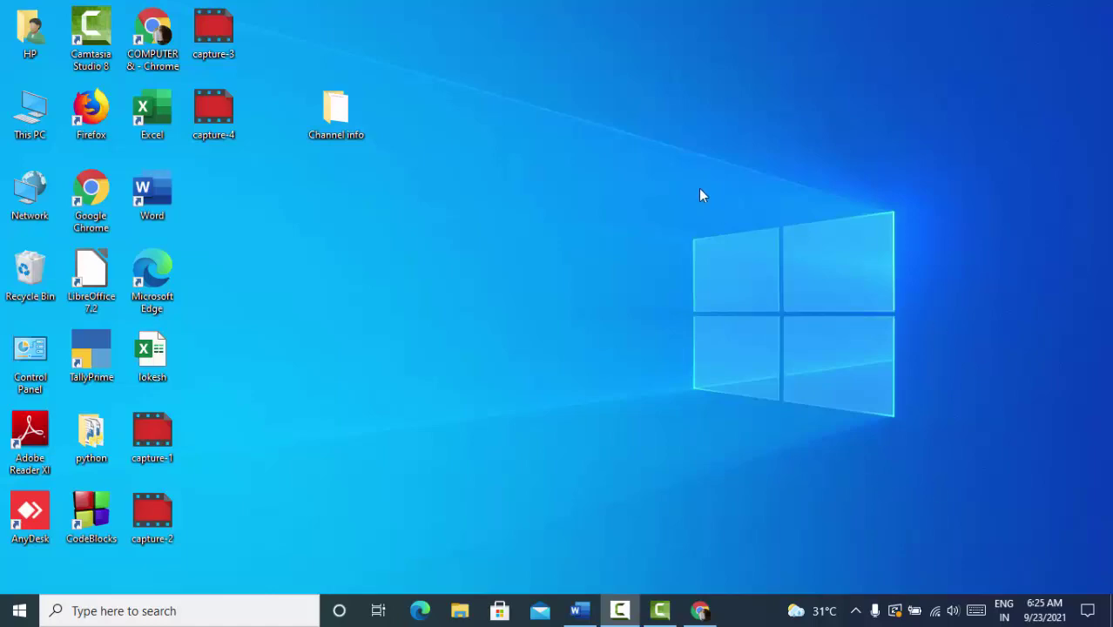
Refresh the desktop and restore the minimized Word document Doc1 to full screen.
right_click(510, 122)
click(540, 165)
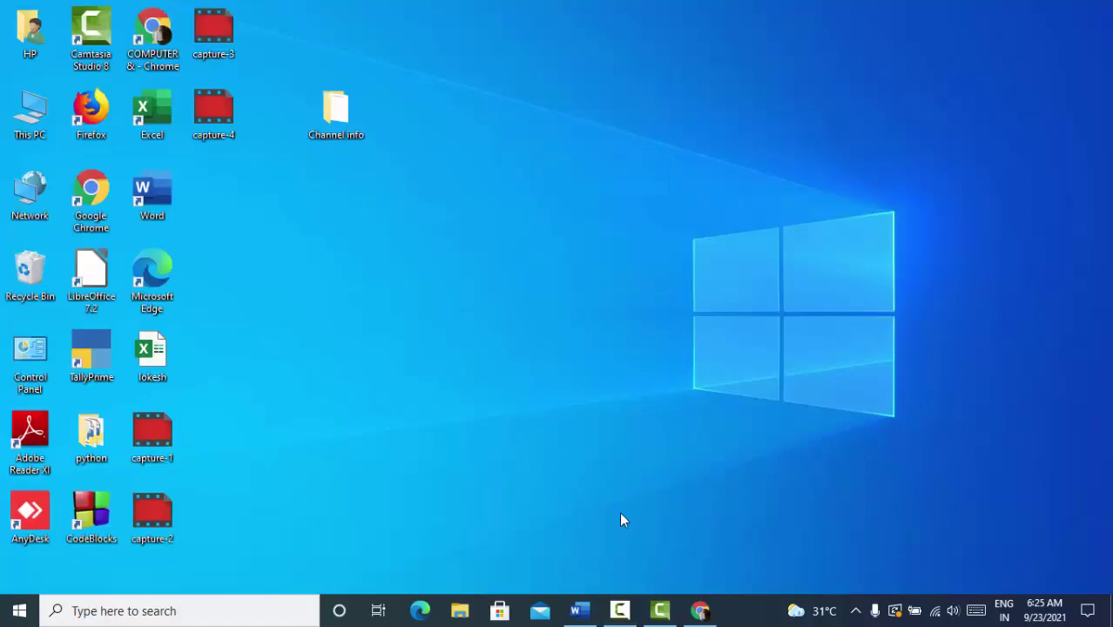
click(579, 610)
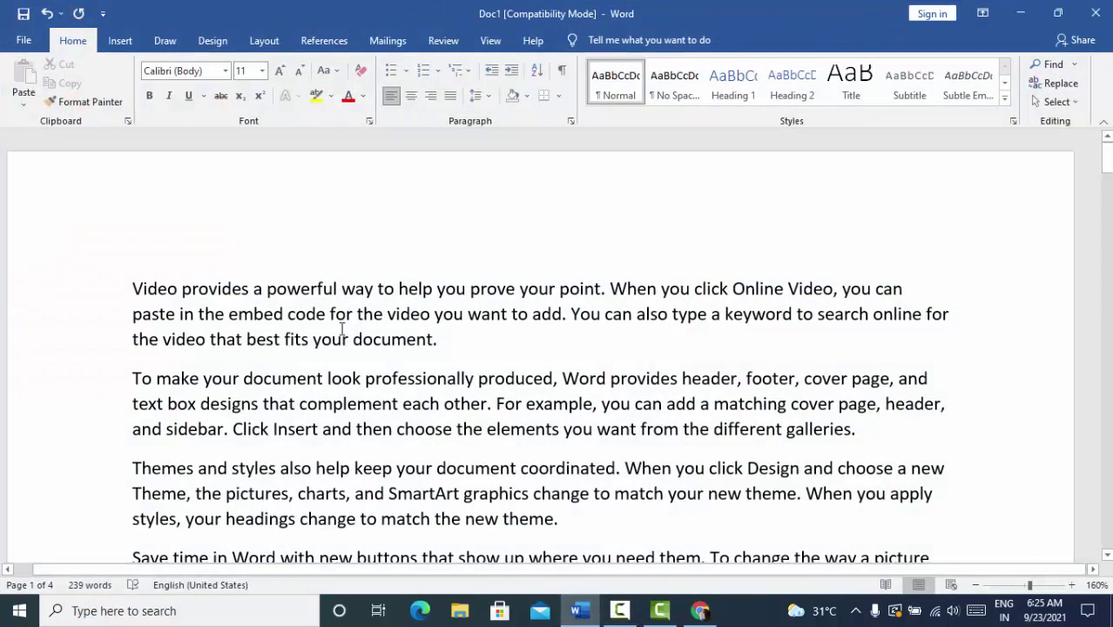
Scroll down slightly and drag-select the document's first two sample paragraphs.
scroll(541, 256, down, 2)
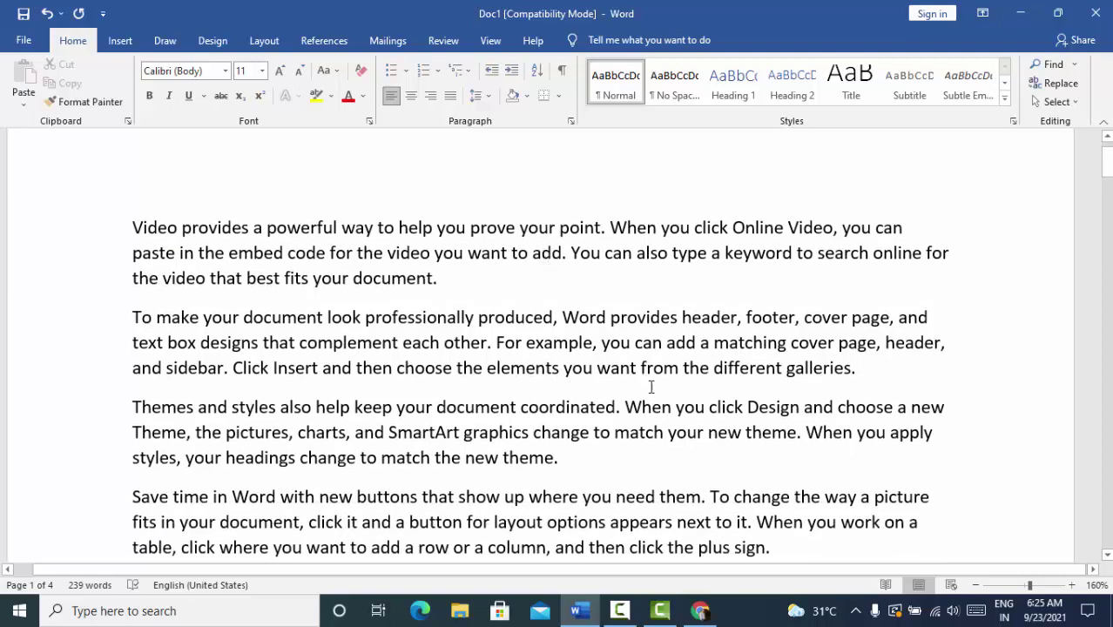
drag(881, 361, 24, 227)
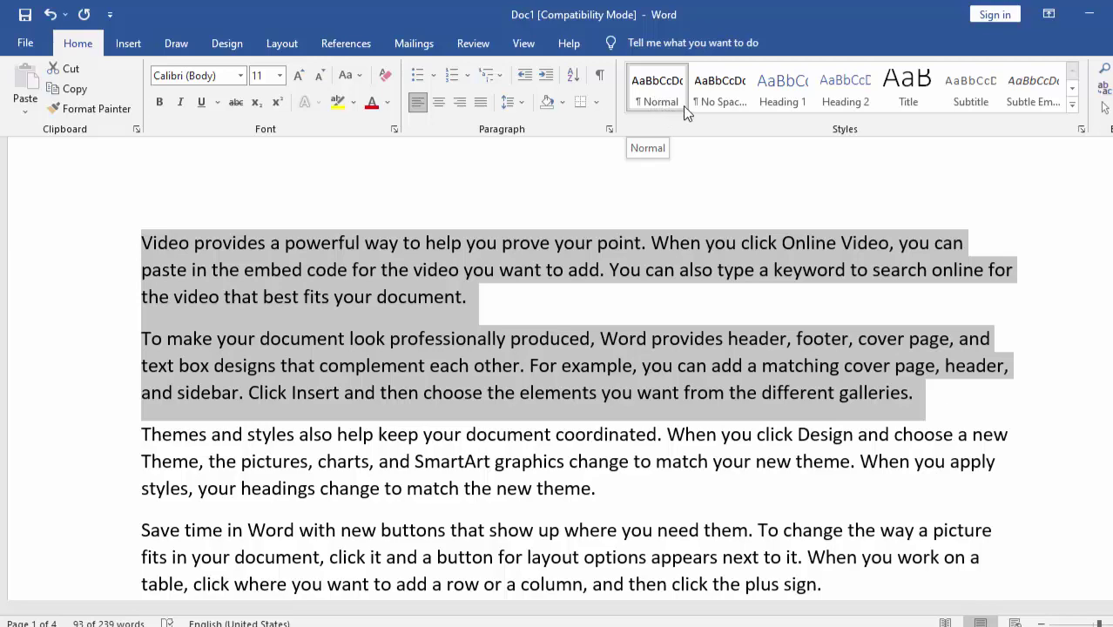
Apply Normal, then No Spacing, then Heading 1 to the paragraphs, and expand the Styles gallery.
click(663, 108)
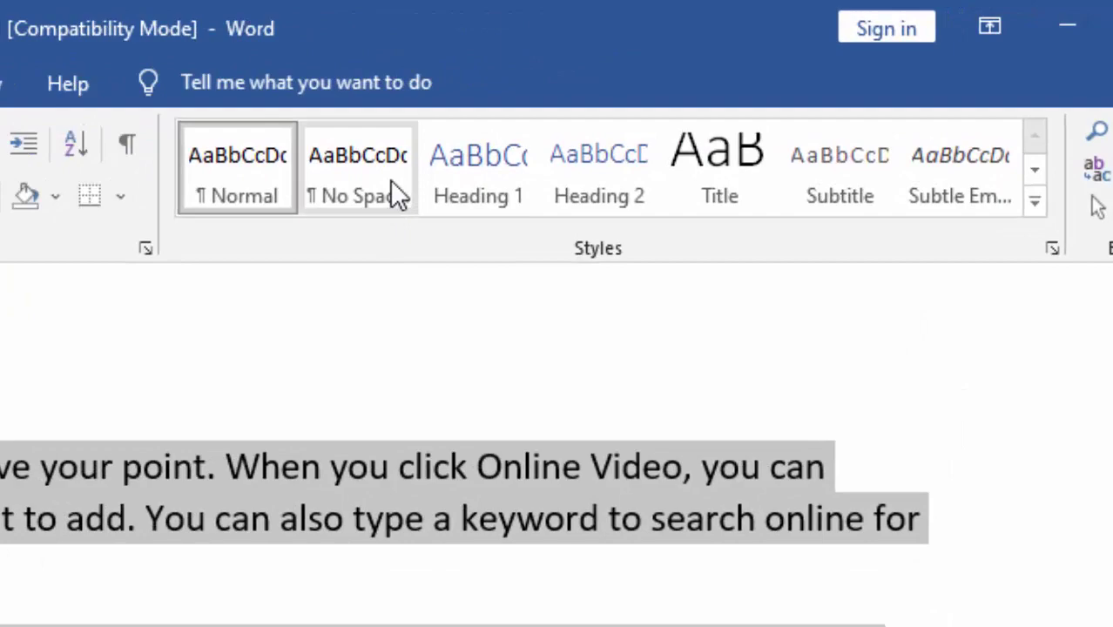
click(391, 184)
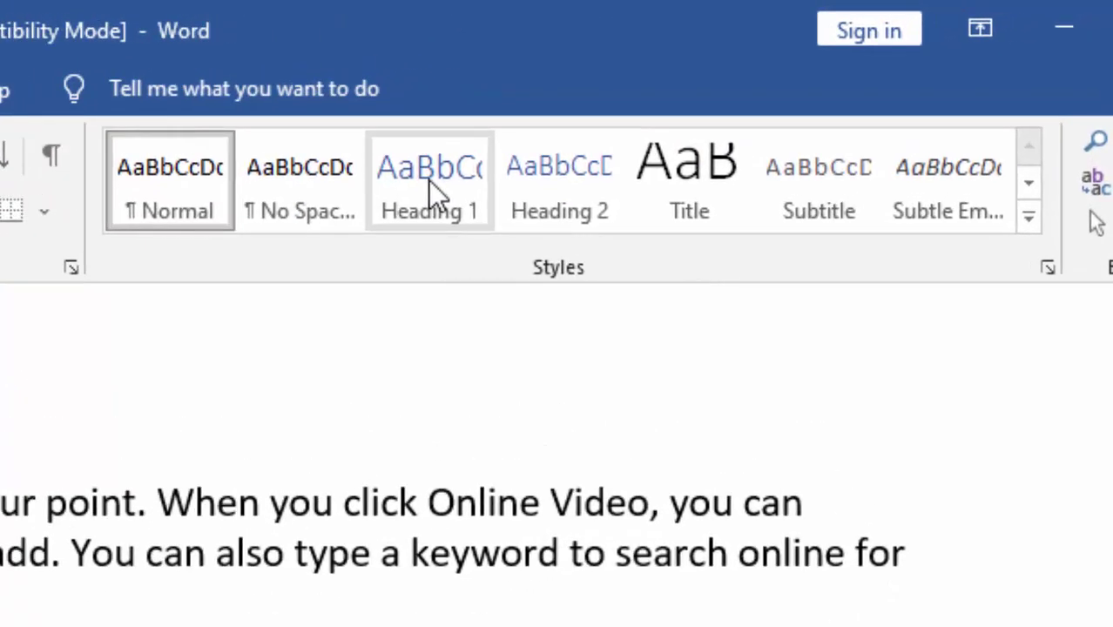
click(428, 181)
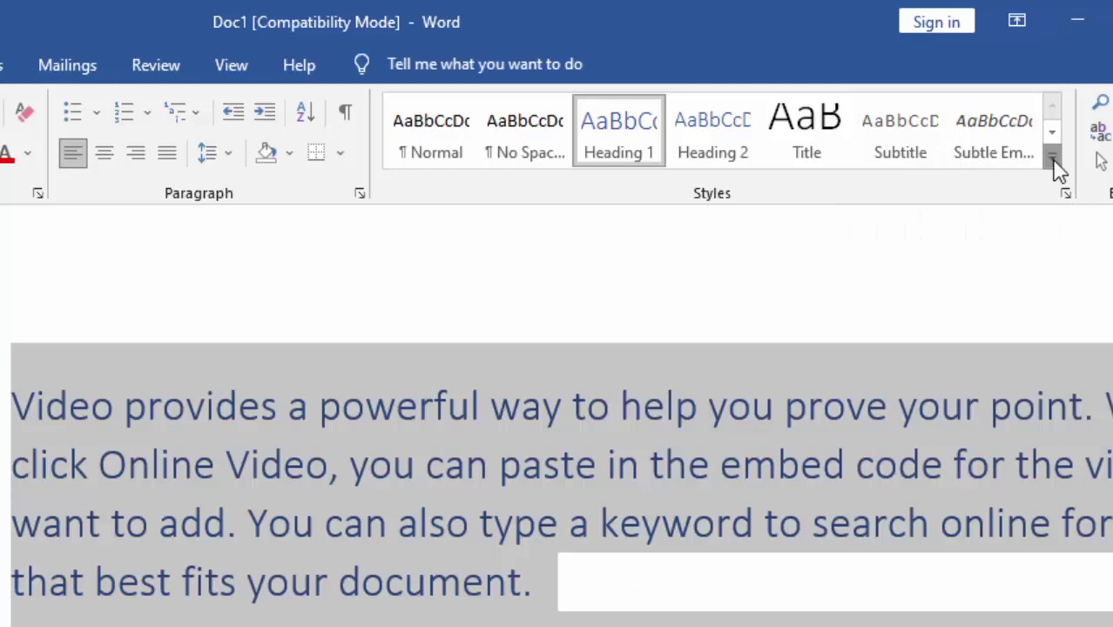
click(1052, 160)
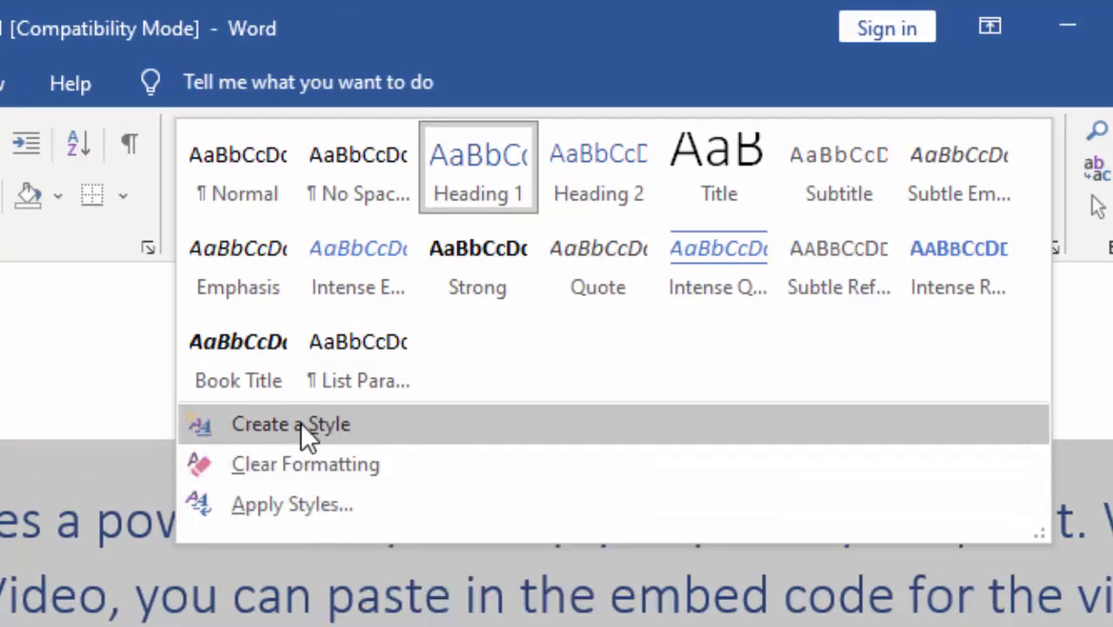
Create a new style named 'My Style' from the Heading 1-formatted paragraphs, replacing the default name Style1.
key(Escape)
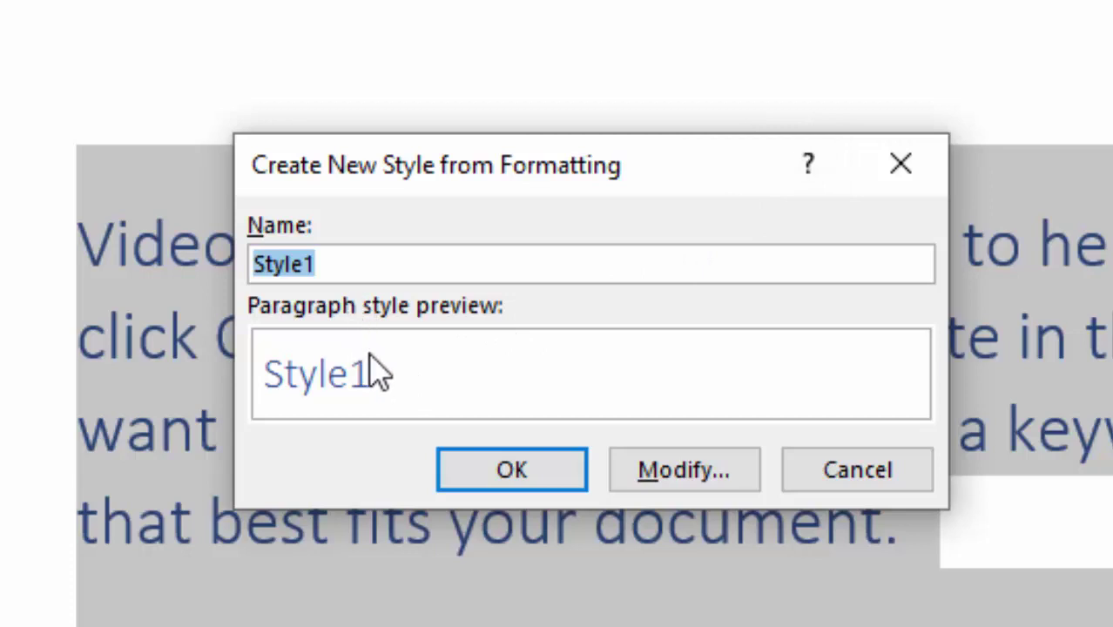
click(365, 259)
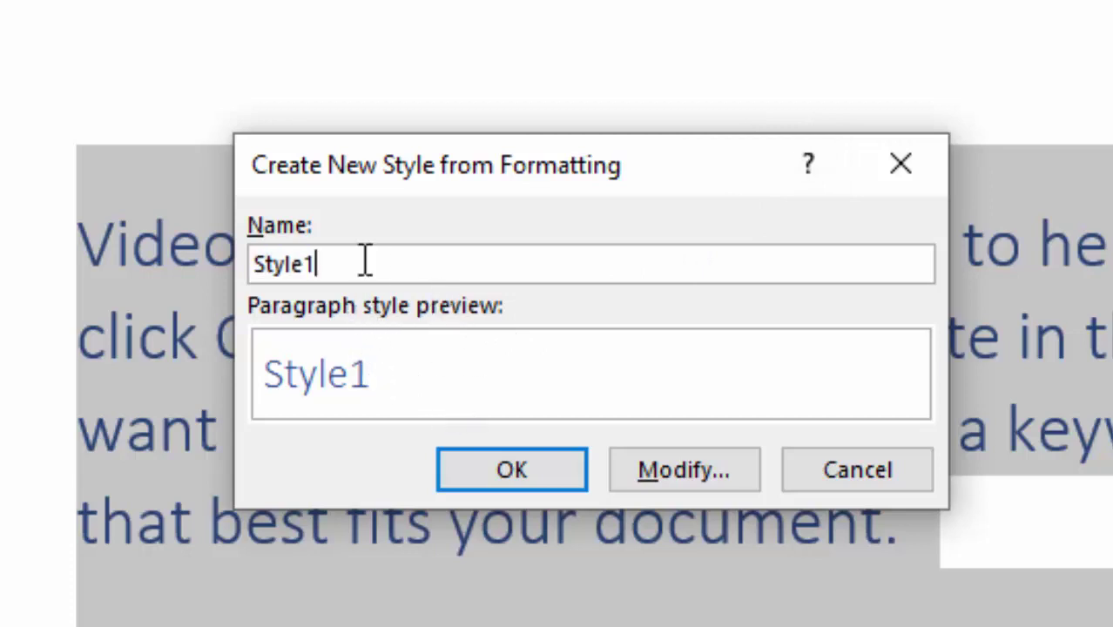
double_click(256, 263)
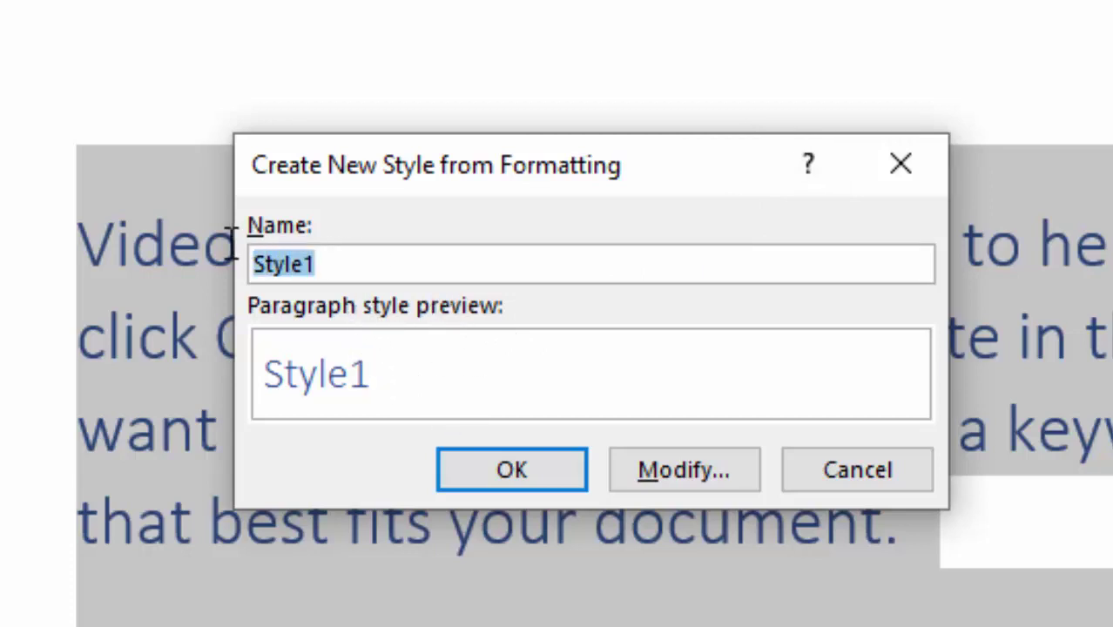
key(BackSpace)
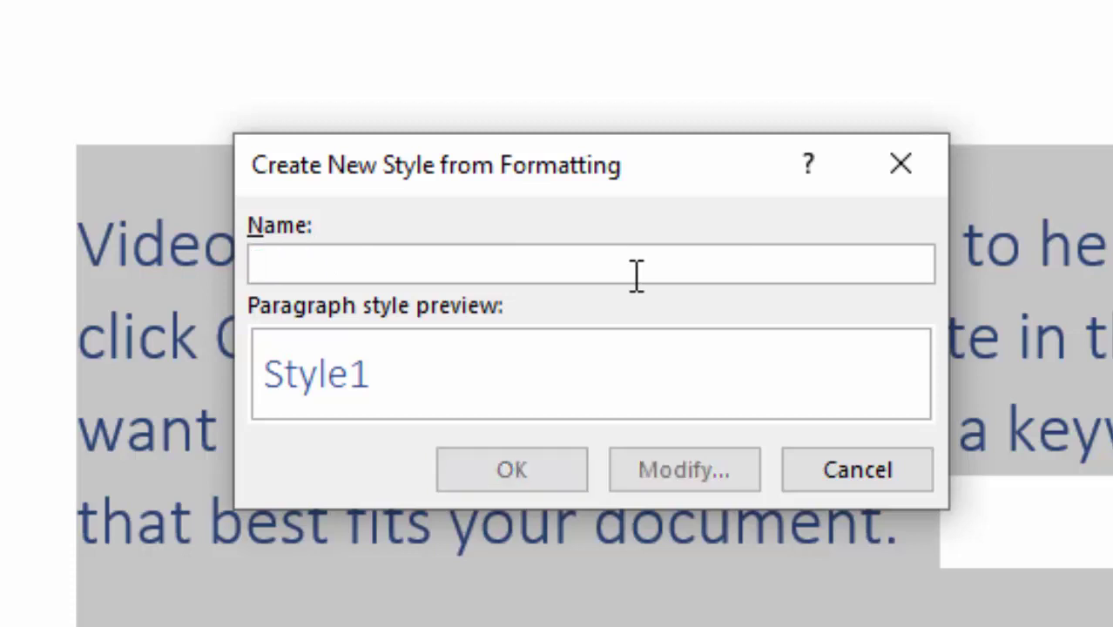
text(St)
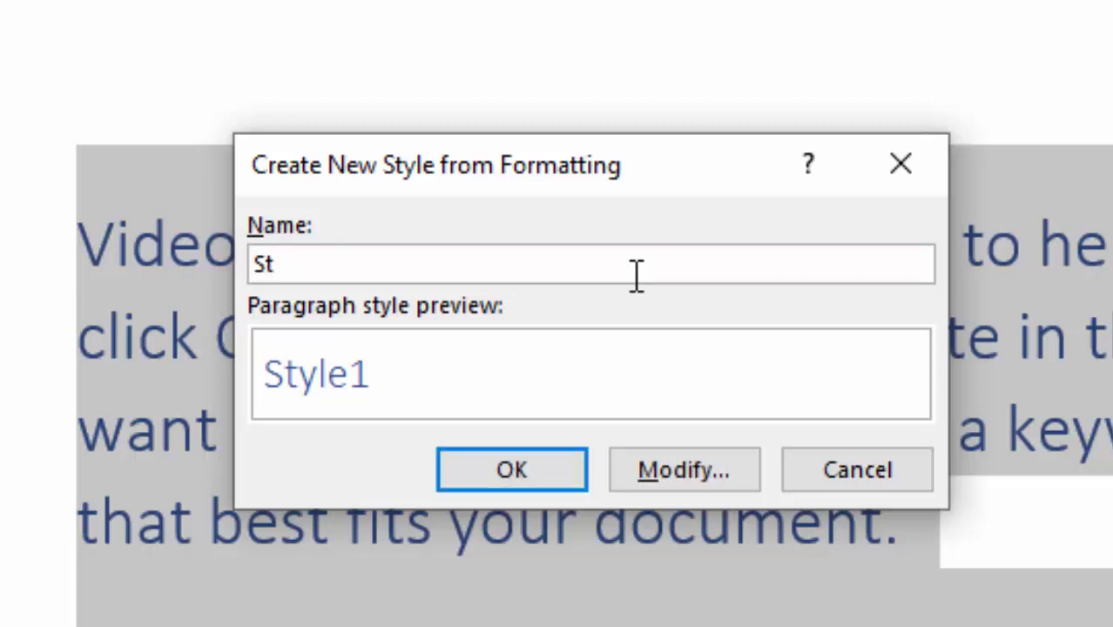
key(BackSpace)
key(BackSpace)
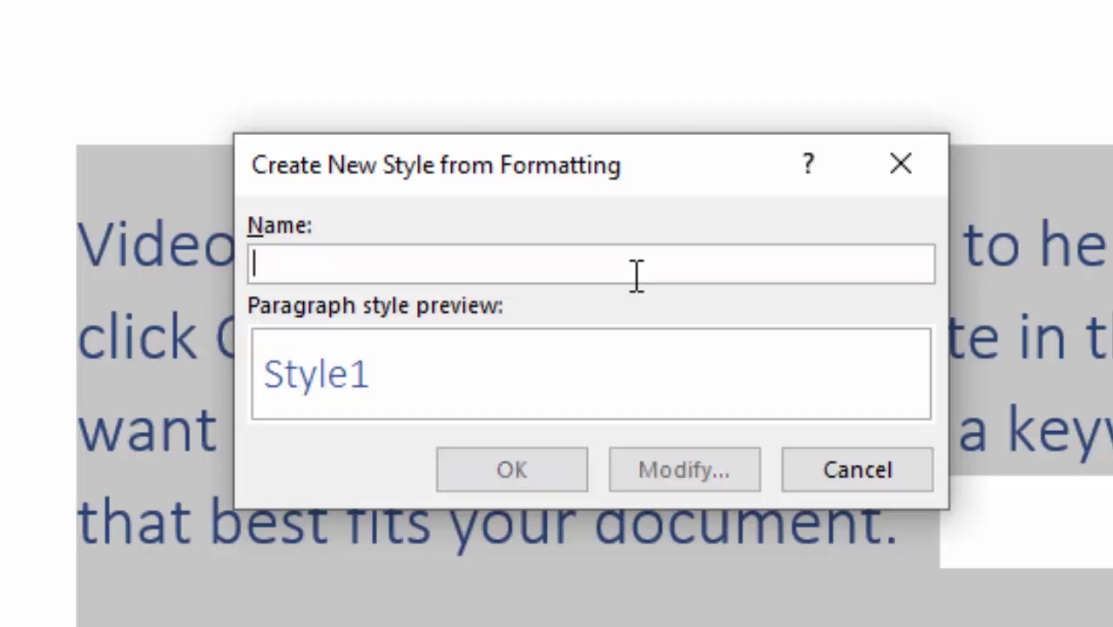
text(My)
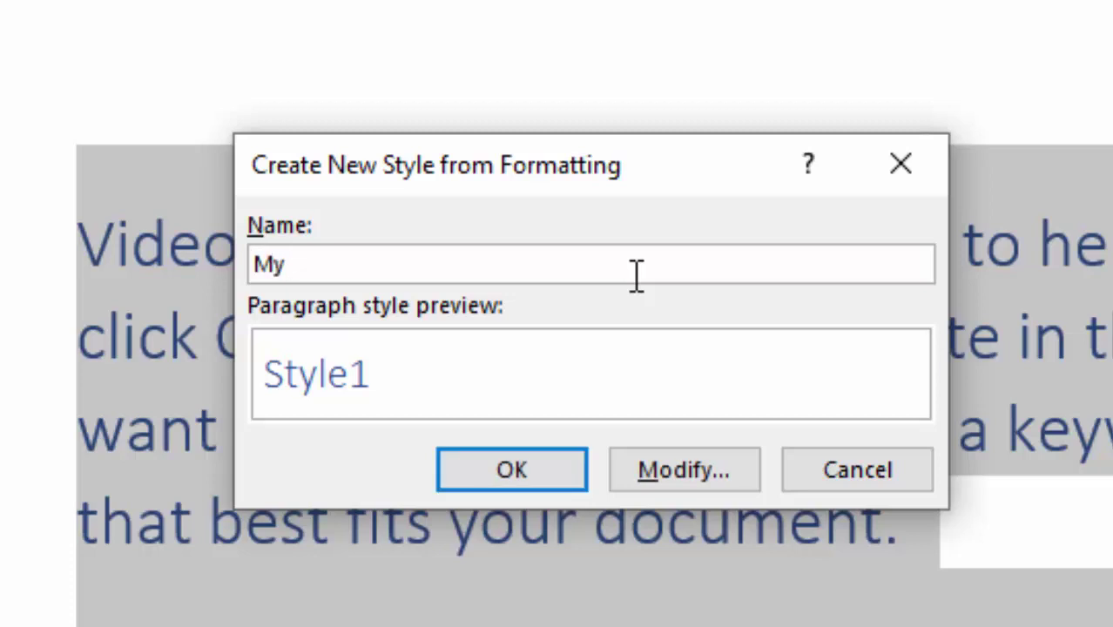
text( Styl)
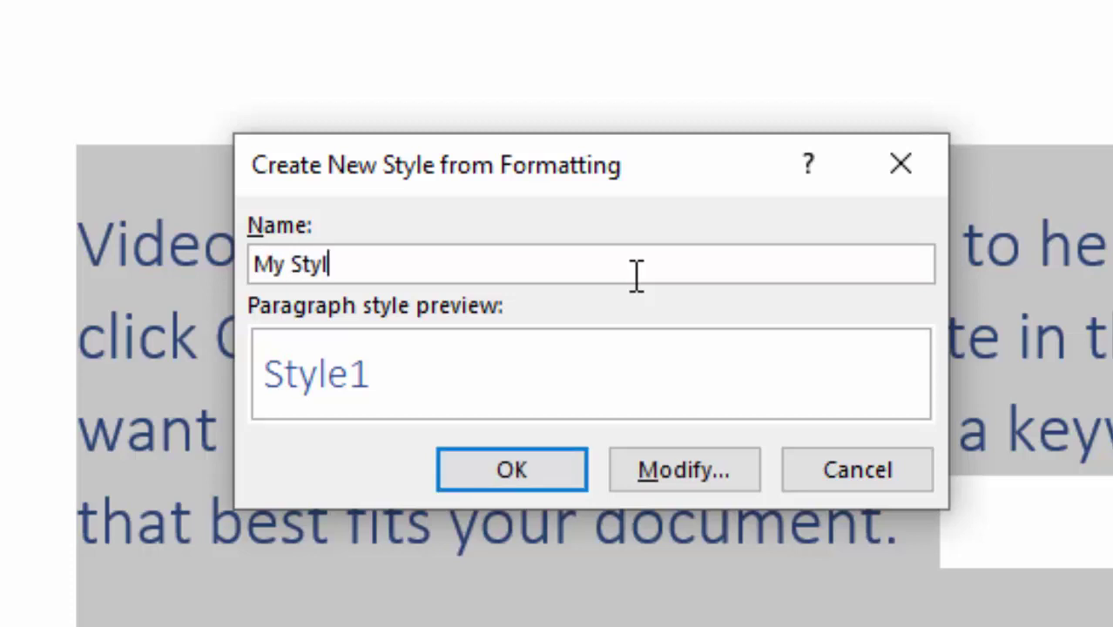
text(e)
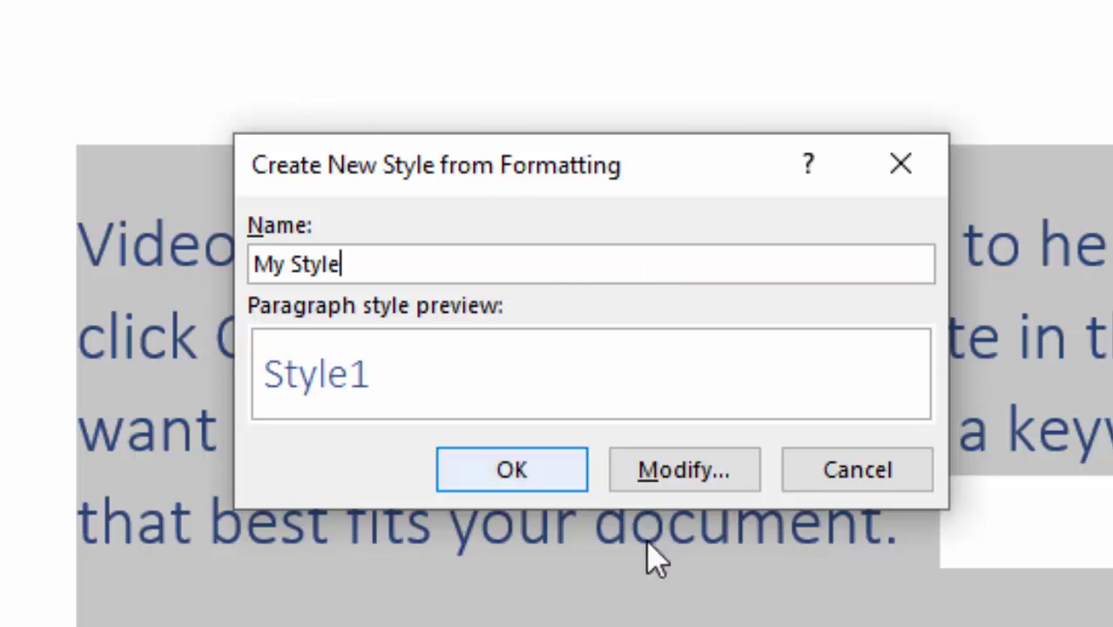
click(524, 473)
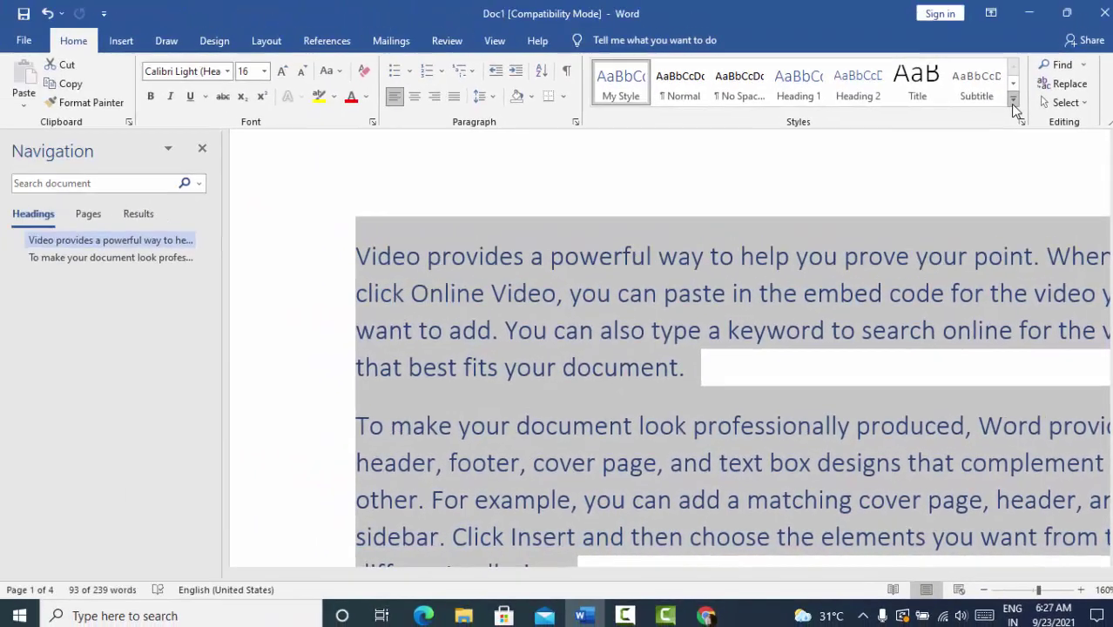
Clear the formatting from both paragraphs back to Normal Calibri 11 and open the Apply Styles pane.
click(1013, 105)
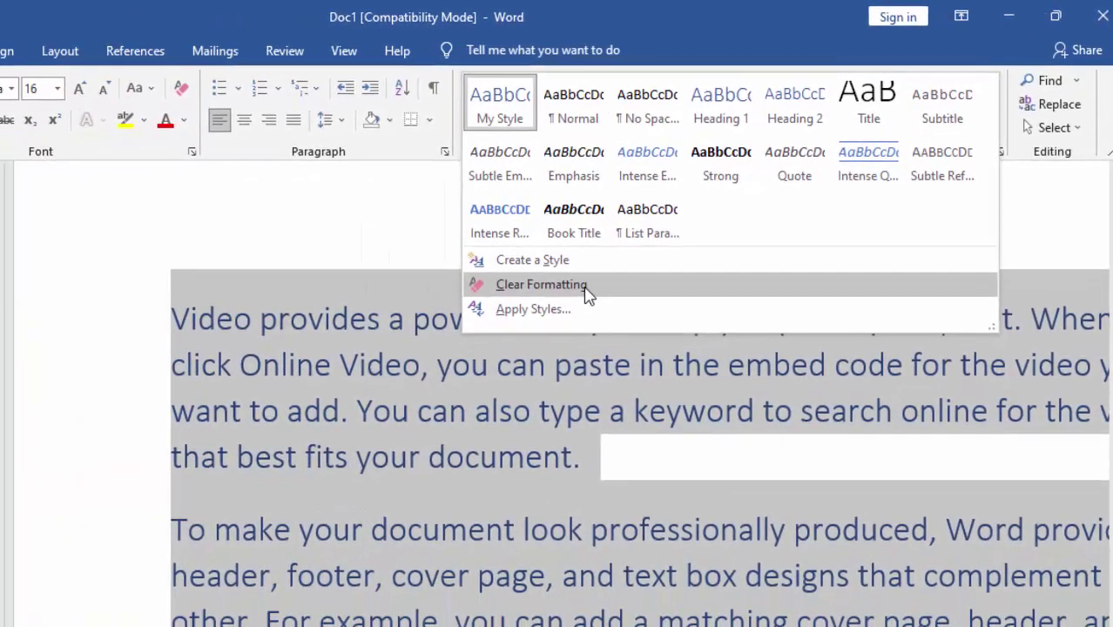
click(586, 293)
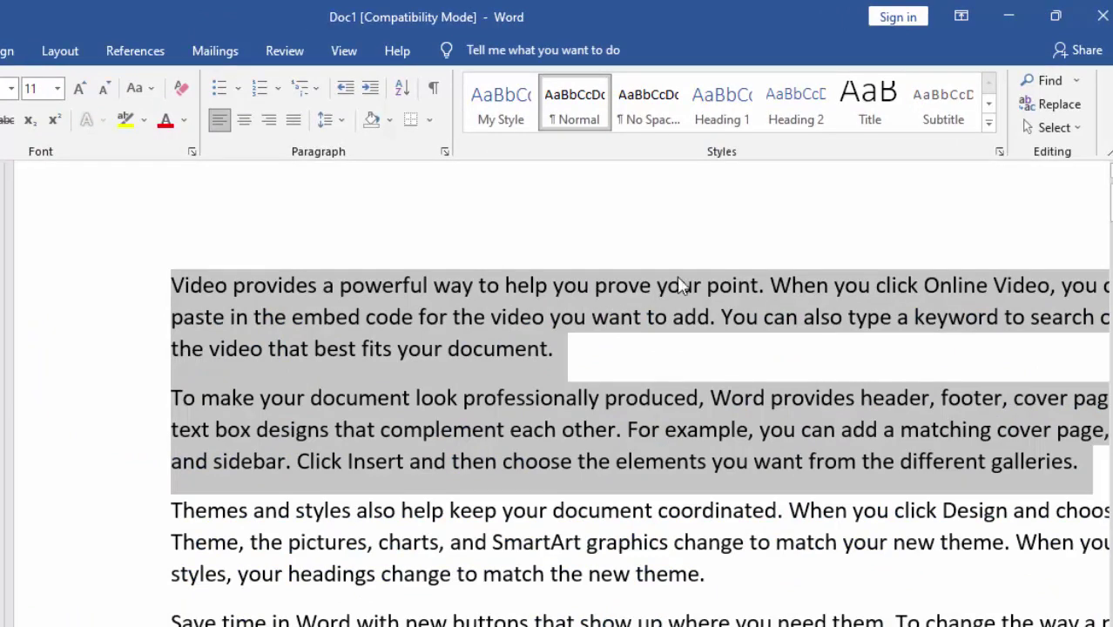
click(989, 125)
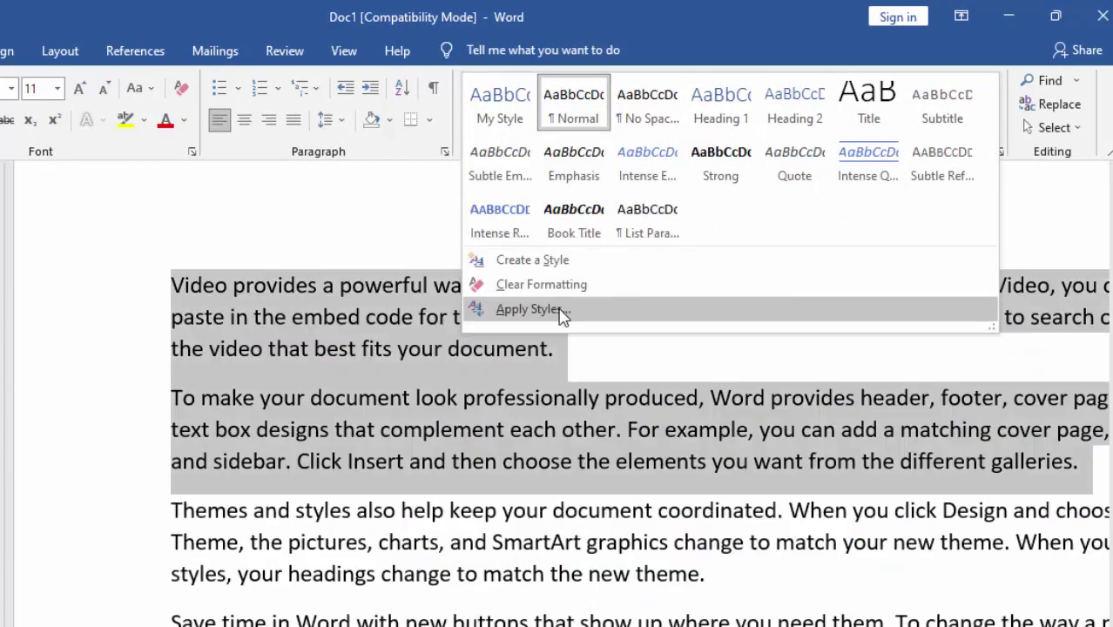
key(Escape)
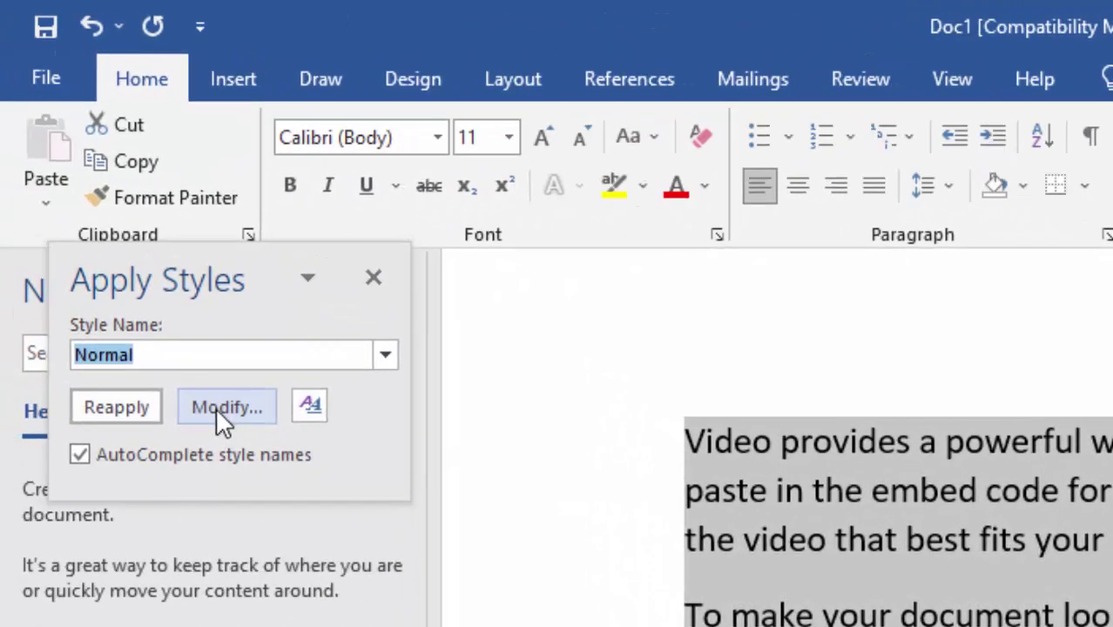
Change the Normal style to 26 pt, keeping Normal as the following paragraph style.
click(196, 400)
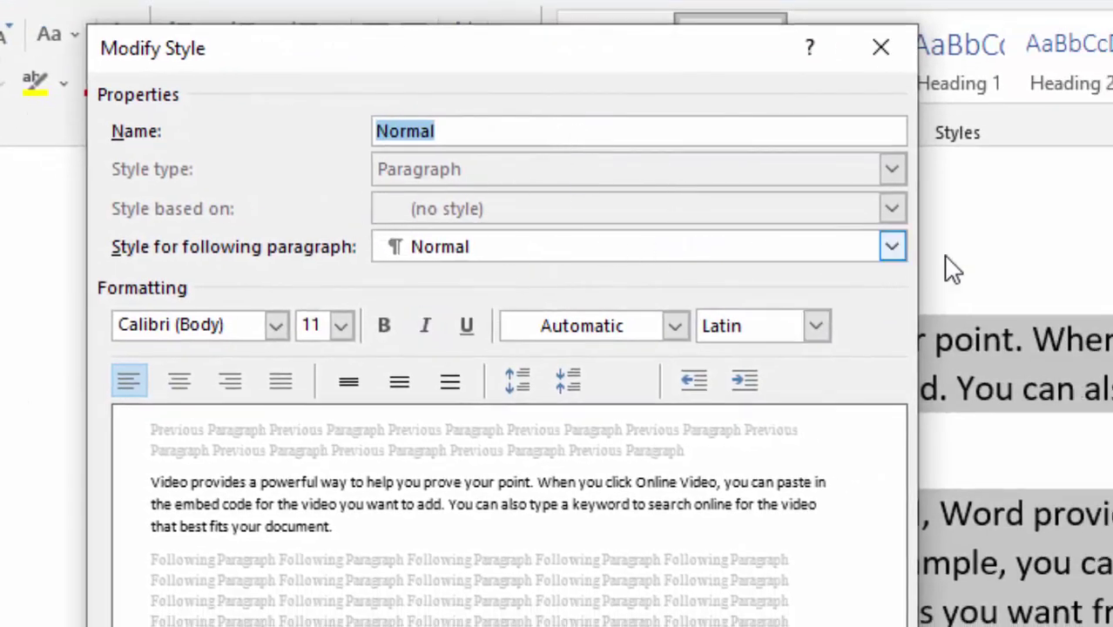
click(893, 249)
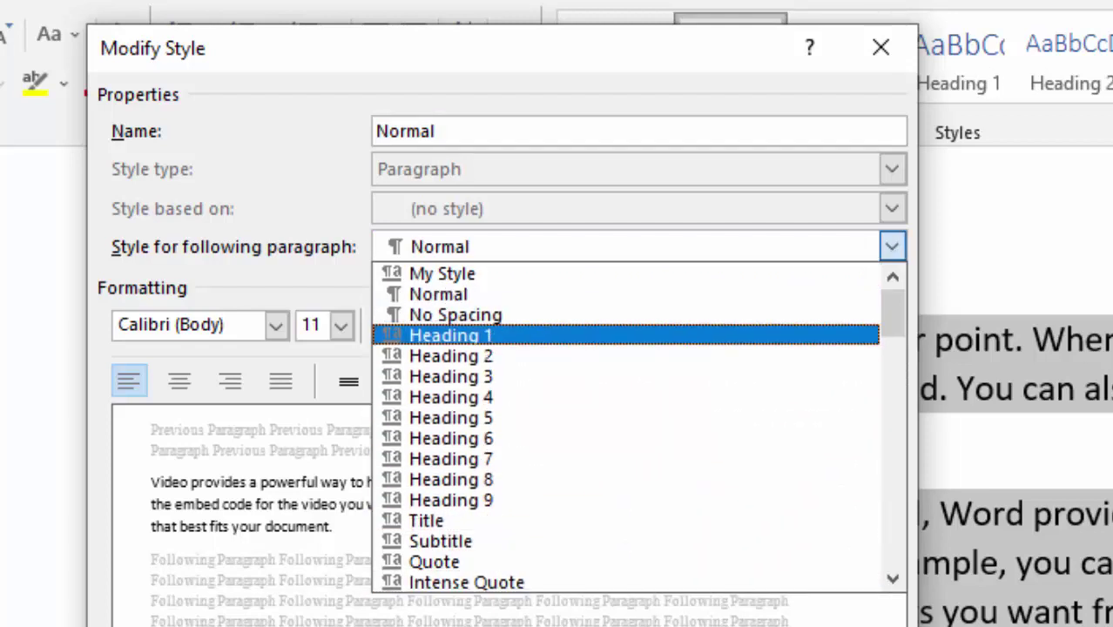
click(582, 54)
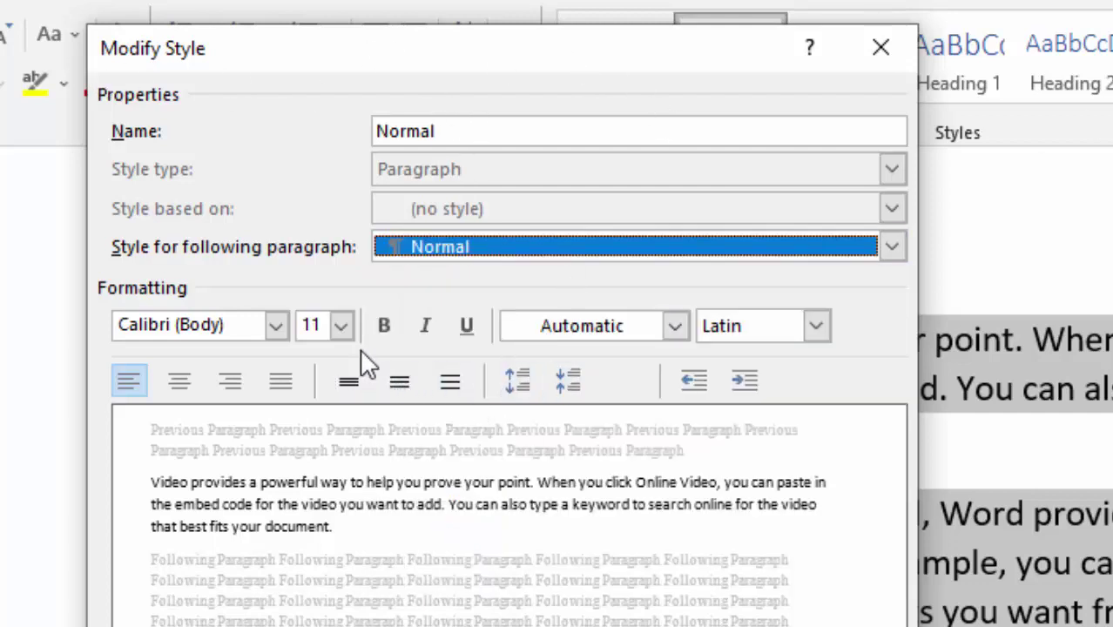
click(340, 323)
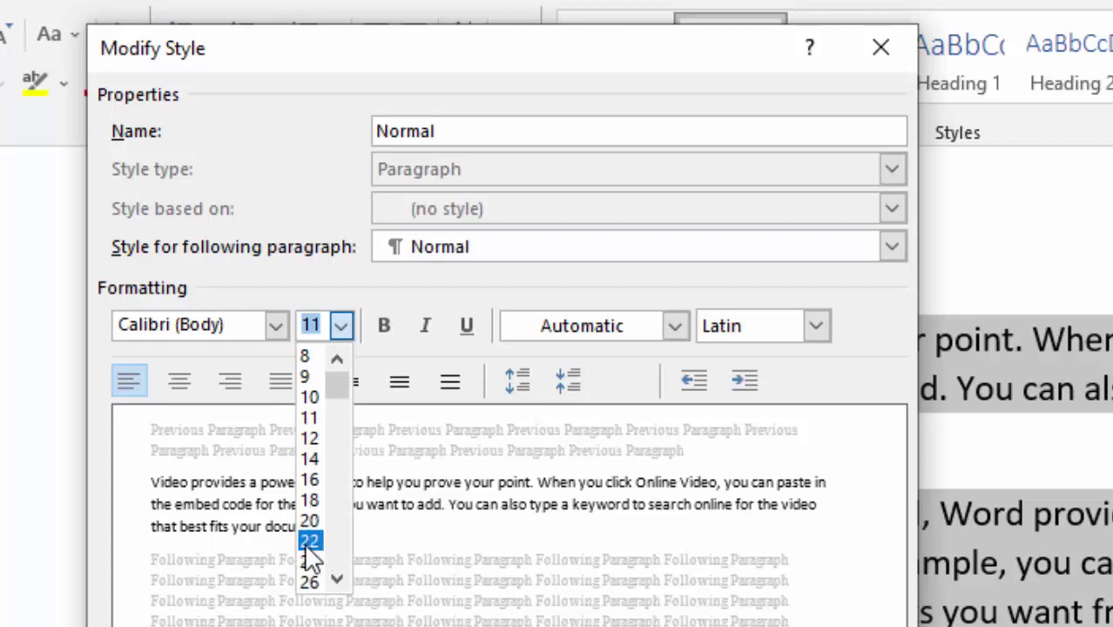
click(322, 592)
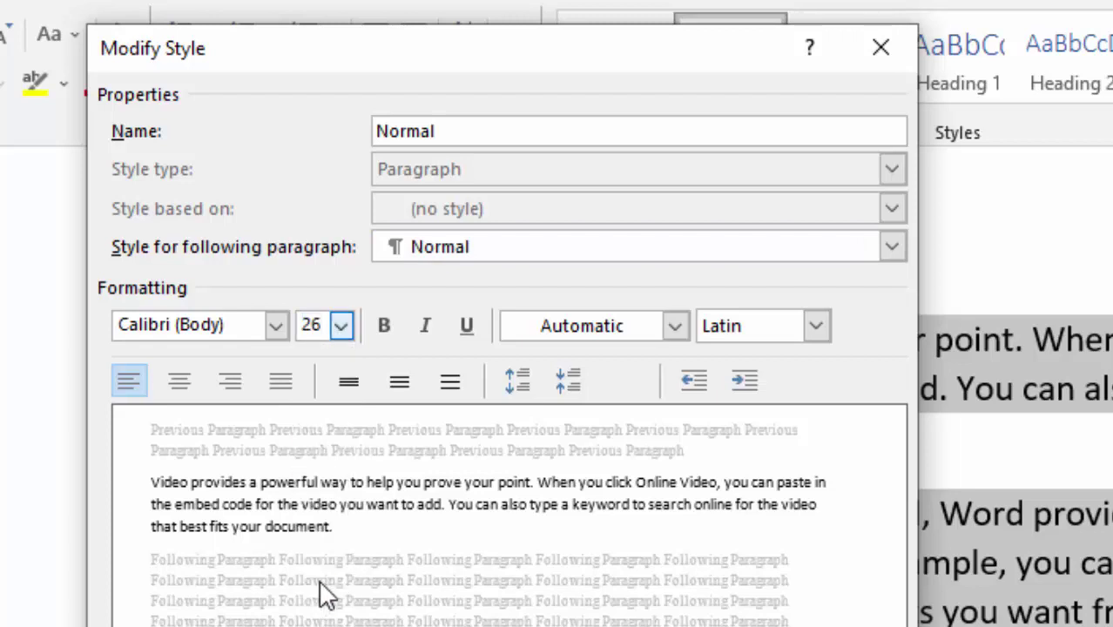
key(Return)
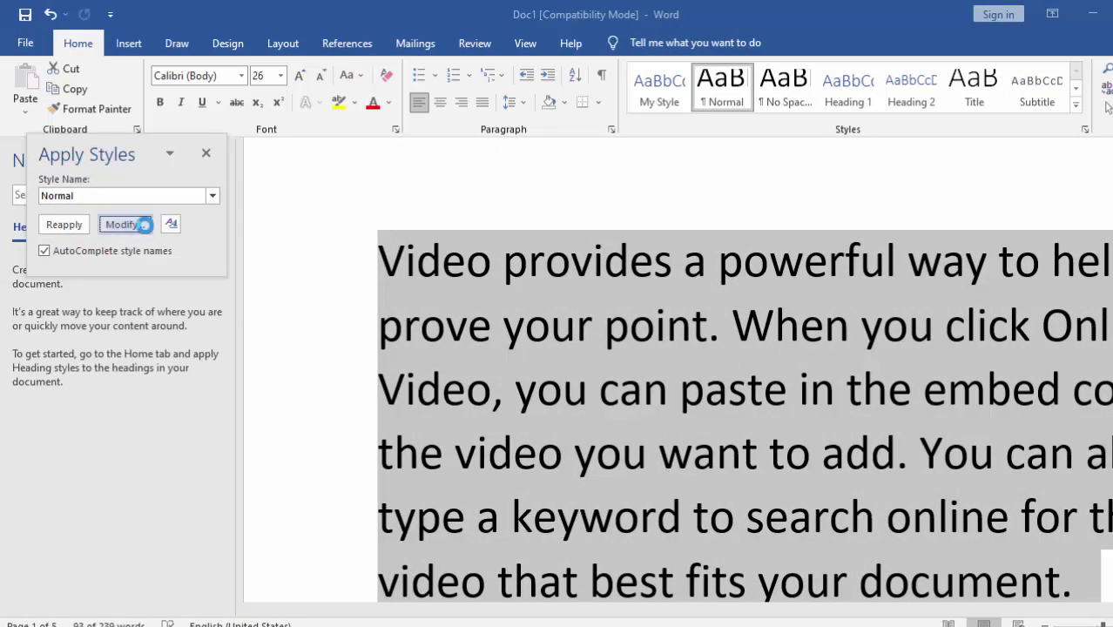
click(144, 224)
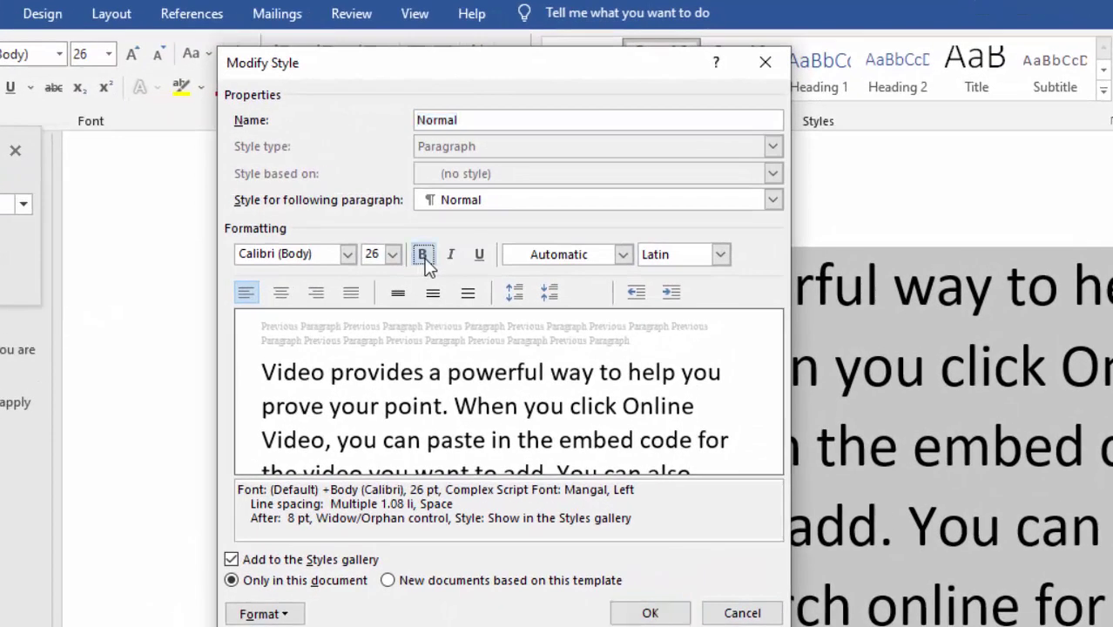
Discard the trial Bold, new-document template and Numbering changes to Normal, and close Apply Styles.
click(533, 241)
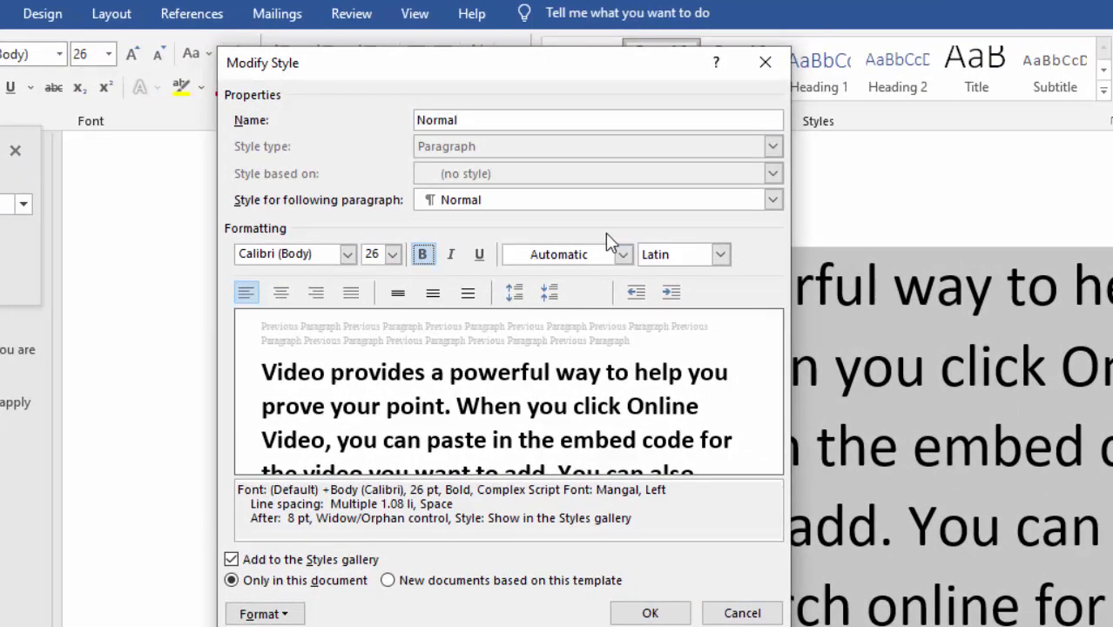
click(389, 582)
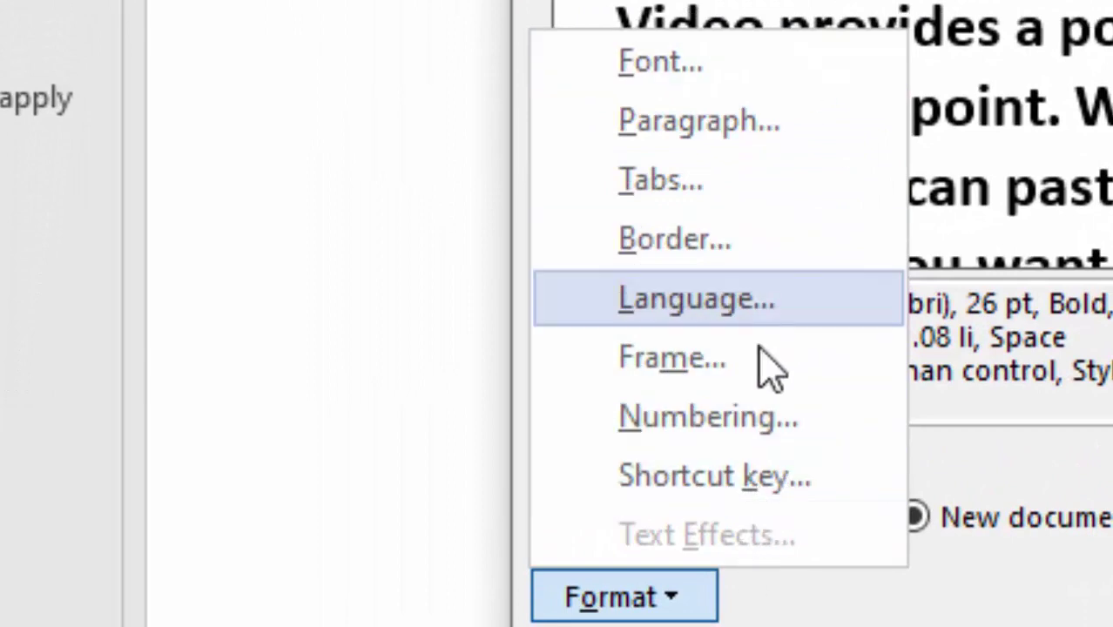
click(756, 435)
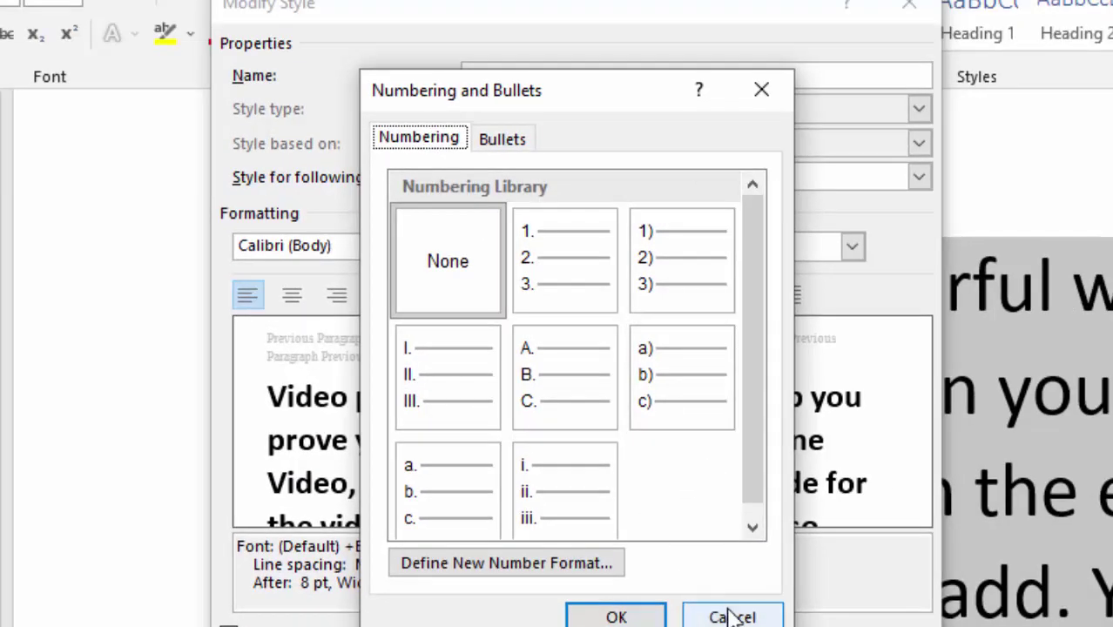
click(730, 615)
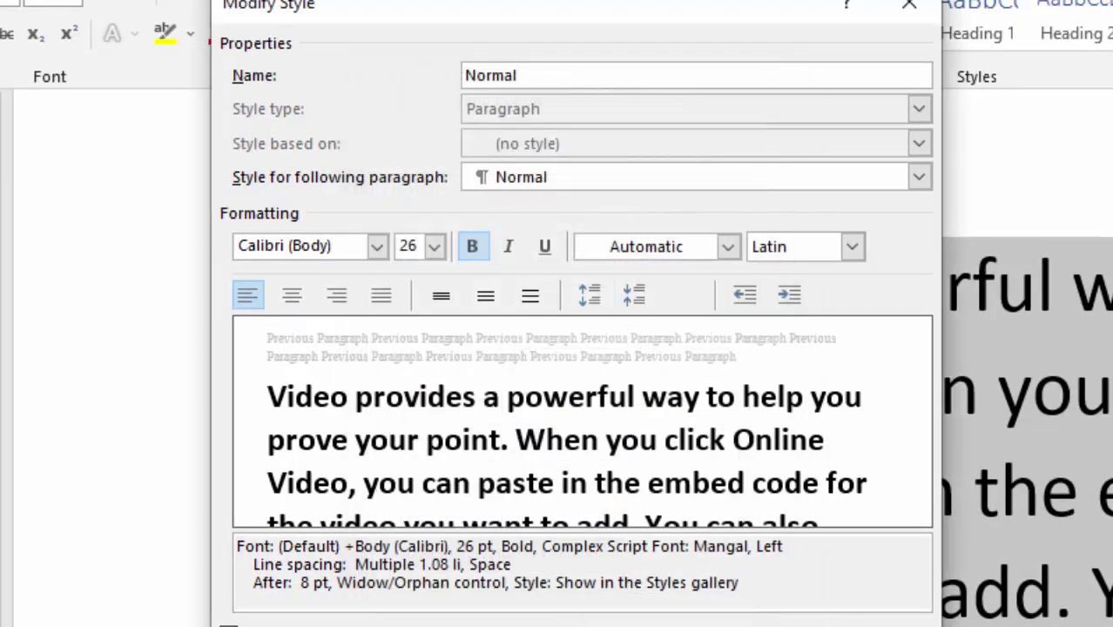
key(Escape)
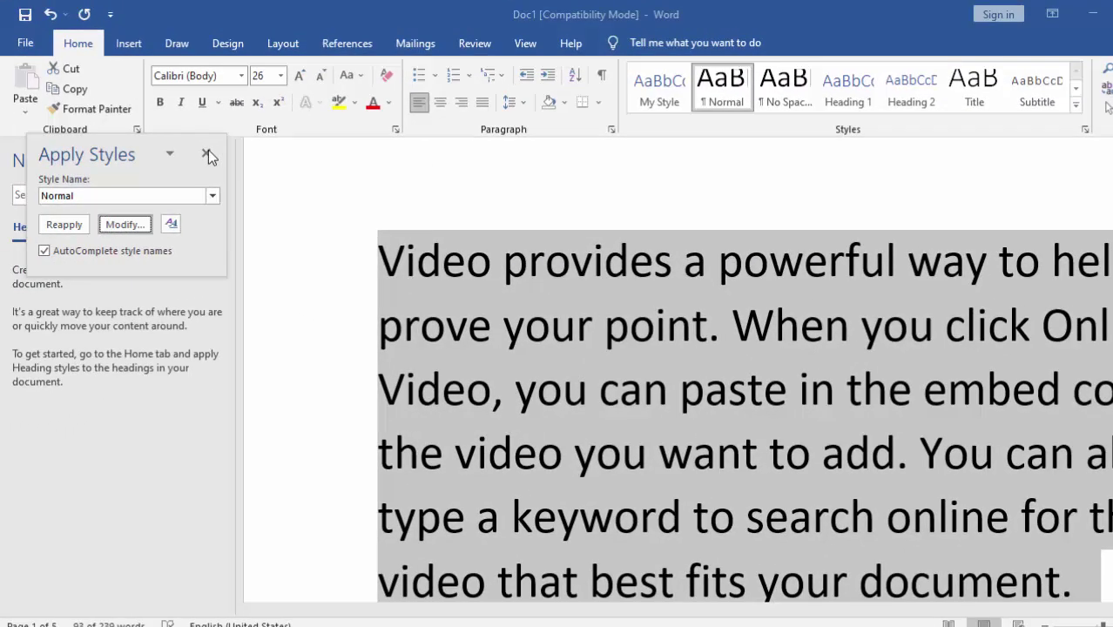
click(206, 153)
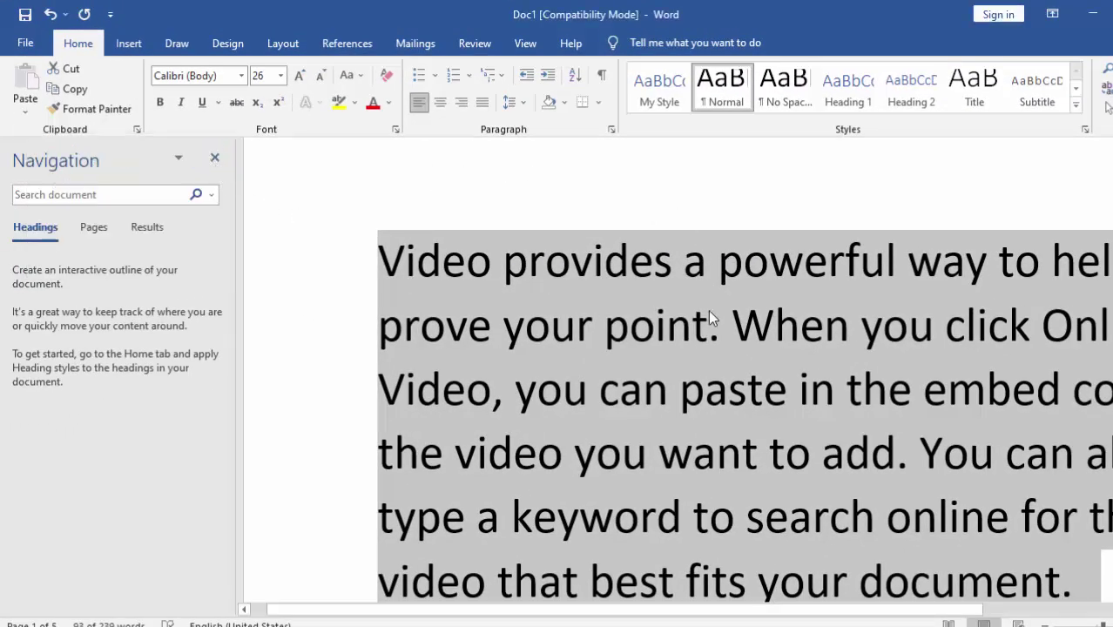